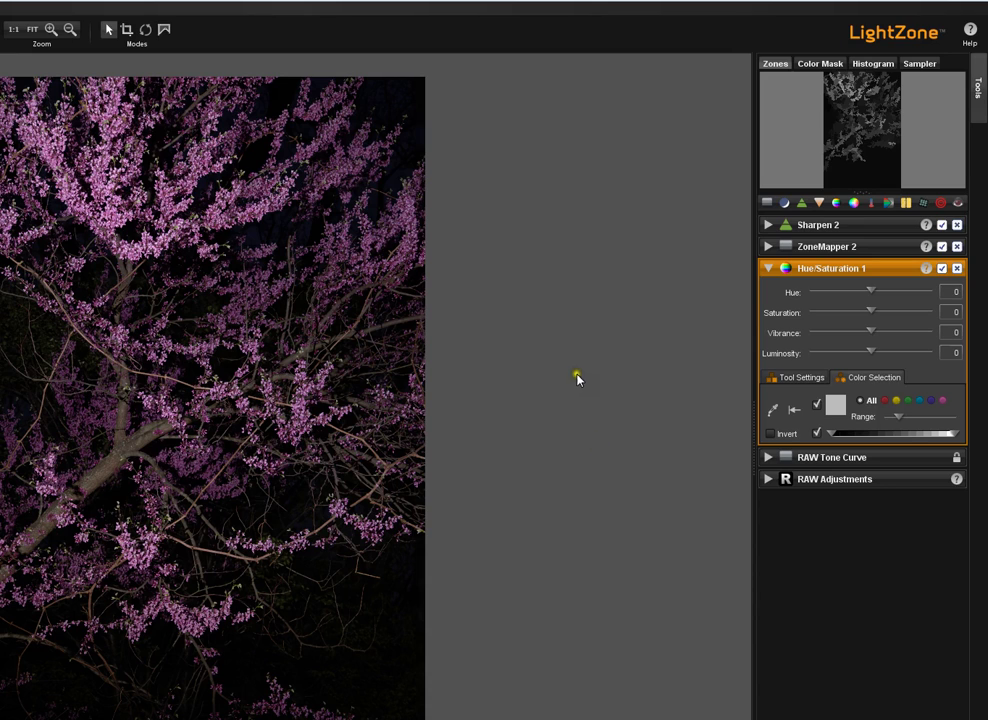
# Step: Review the Tool Settings and Color Selection tabs, then make Hue/Saturation 1 the active tool again
pyautogui.click(798, 377)
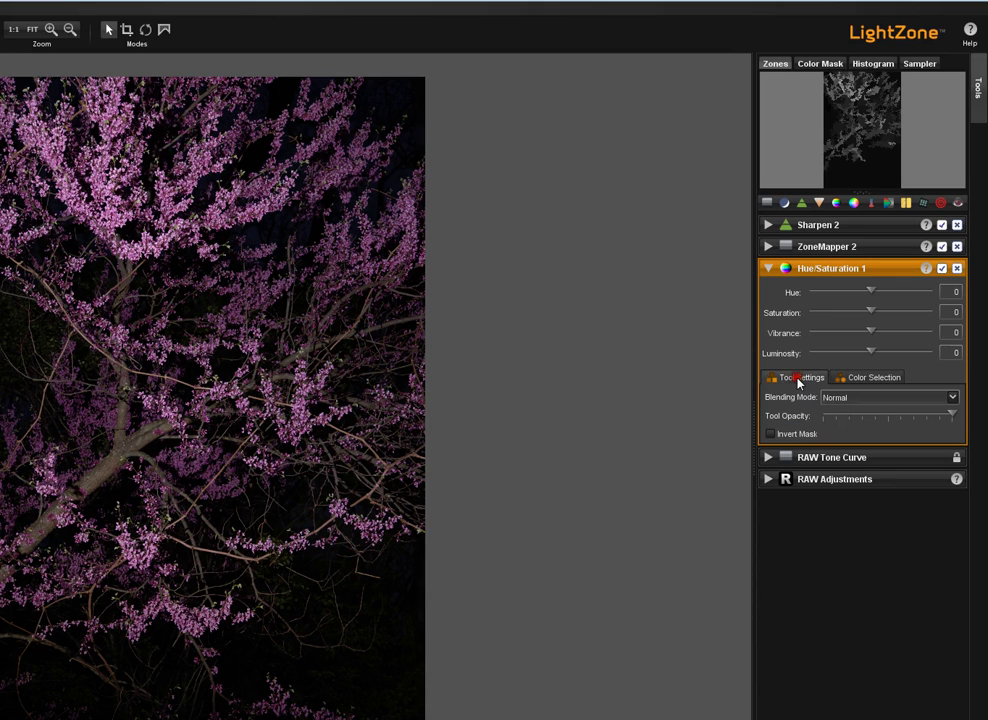
pyautogui.click(875, 379)
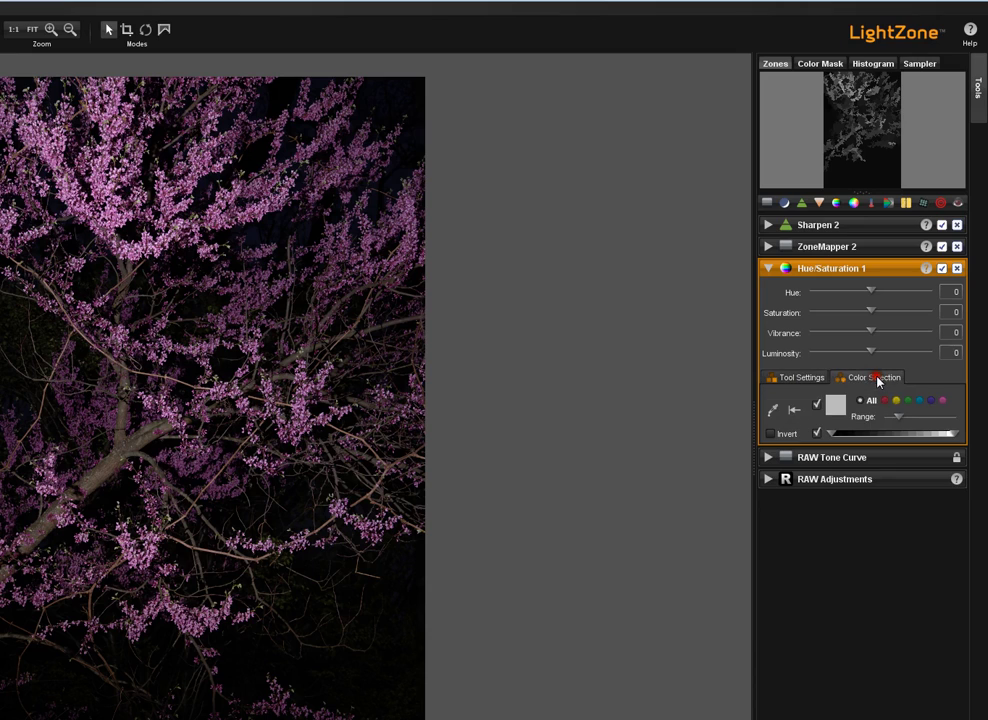
pyautogui.click(810, 379)
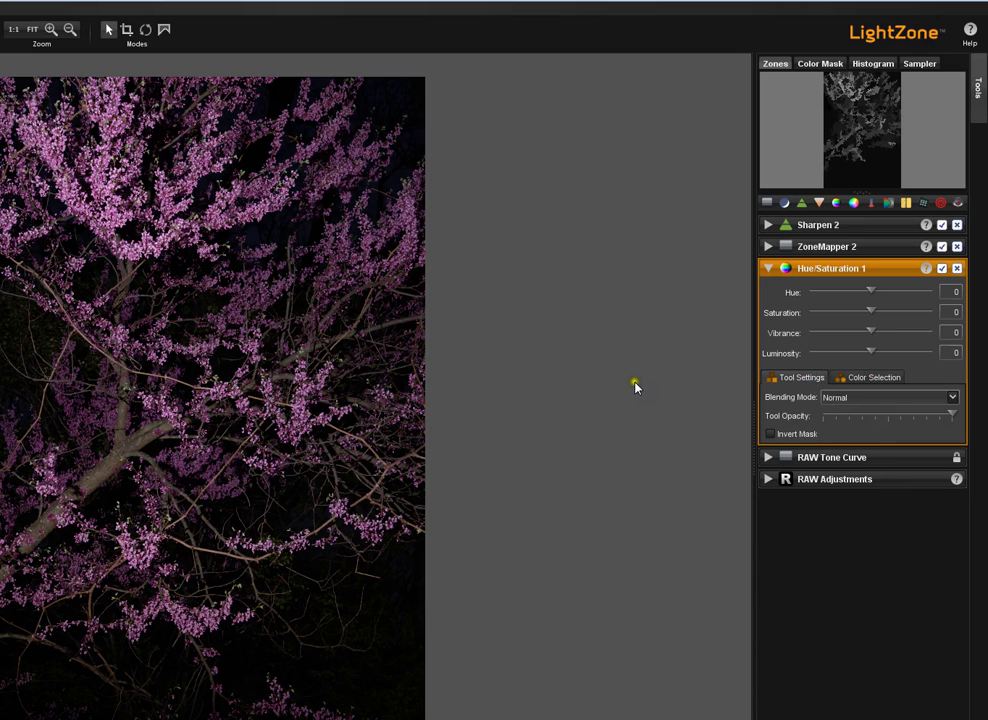
pyautogui.click(889, 247)
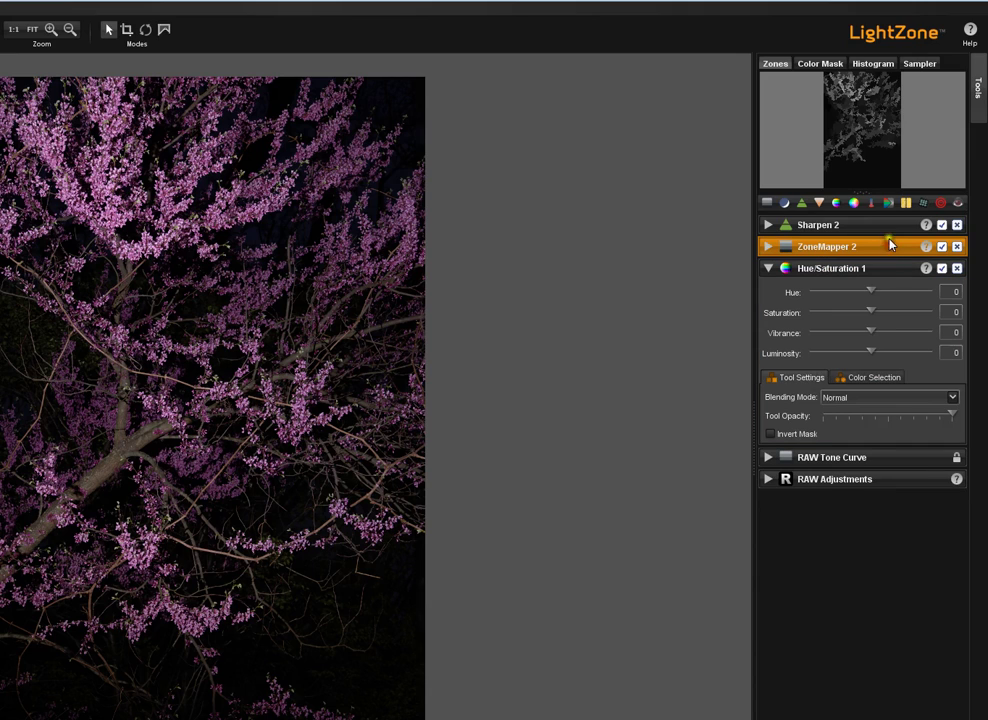
pyautogui.click(889, 226)
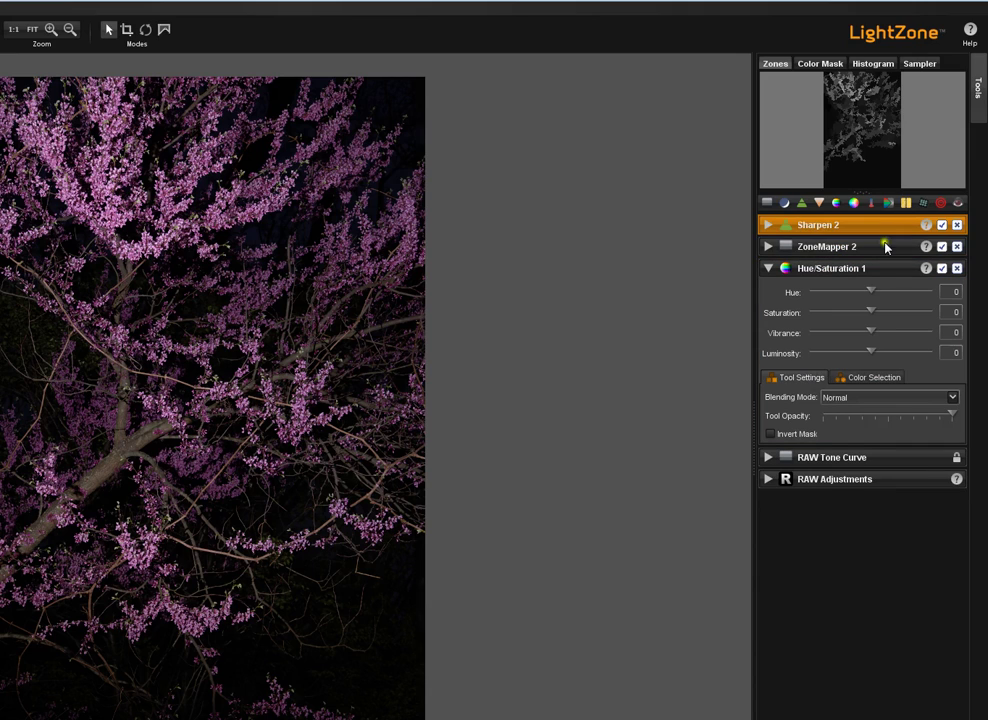
pyautogui.click(887, 270)
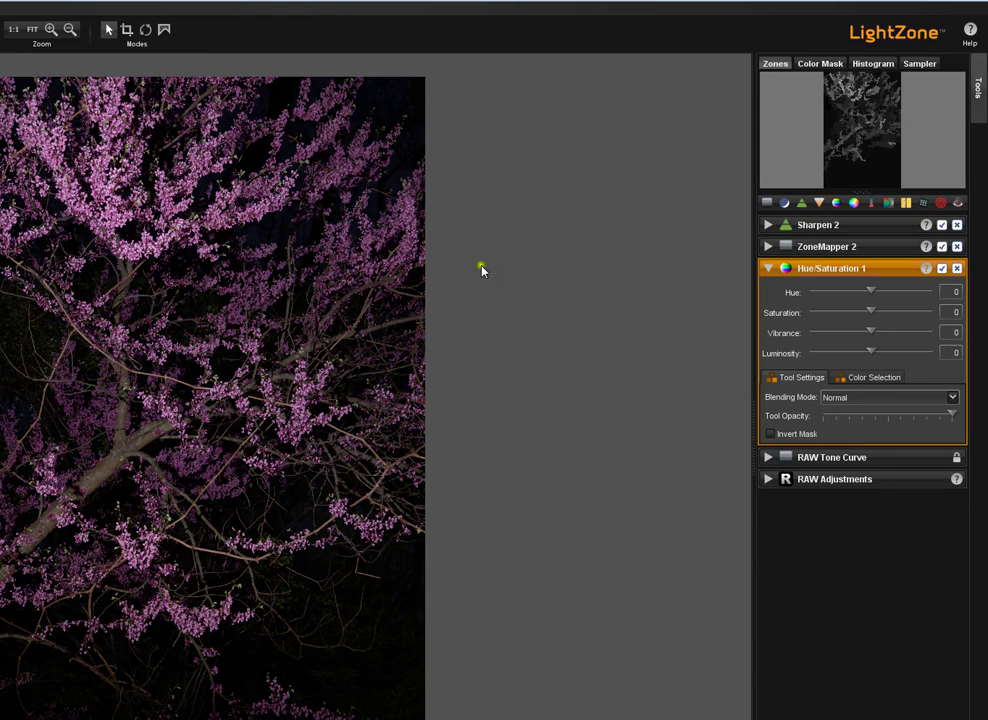
# Step: Draw a three-point spline region over the tree, then reshape its first point and inner feather curve
pyautogui.click(167, 30)
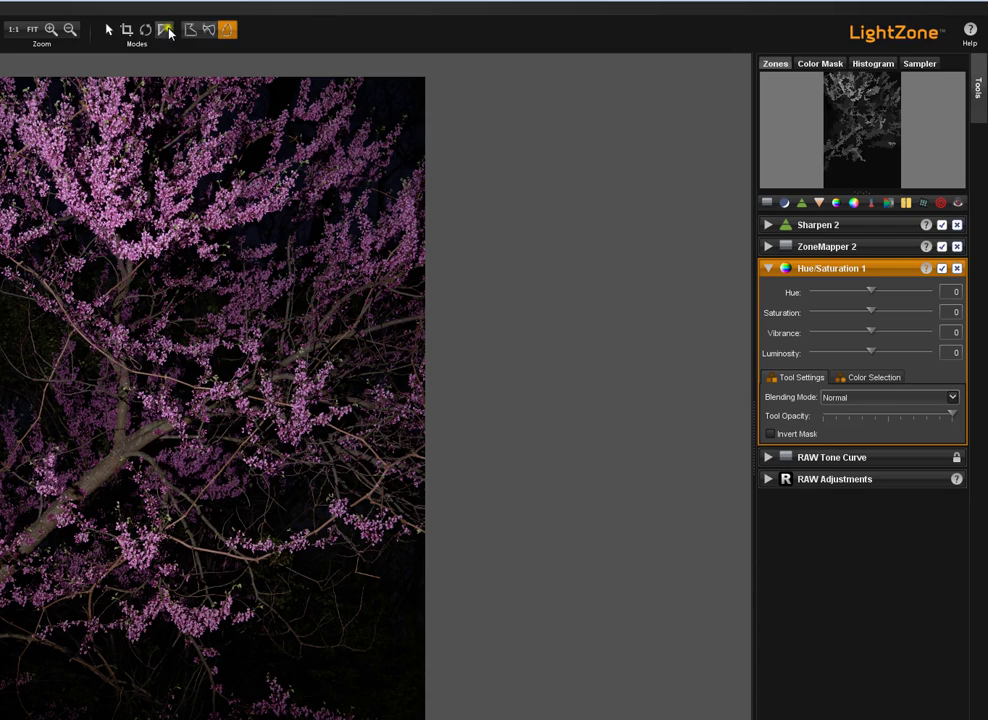
pyautogui.click(228, 30)
pyautogui.click(160, 243)
pyautogui.click(643, 315)
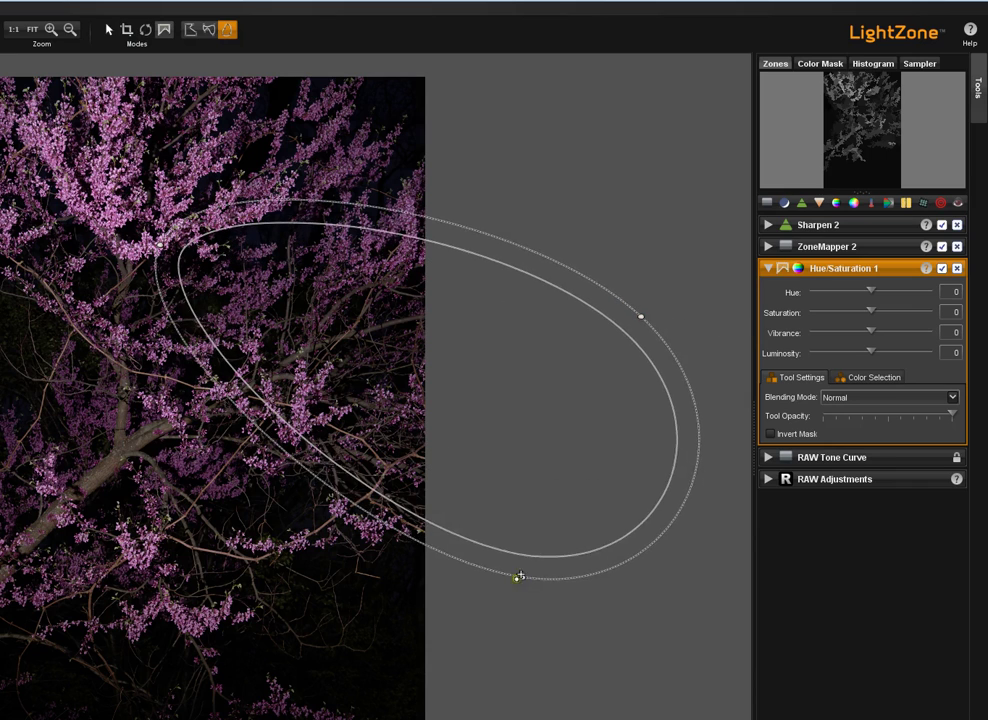
pyautogui.click(466, 621)
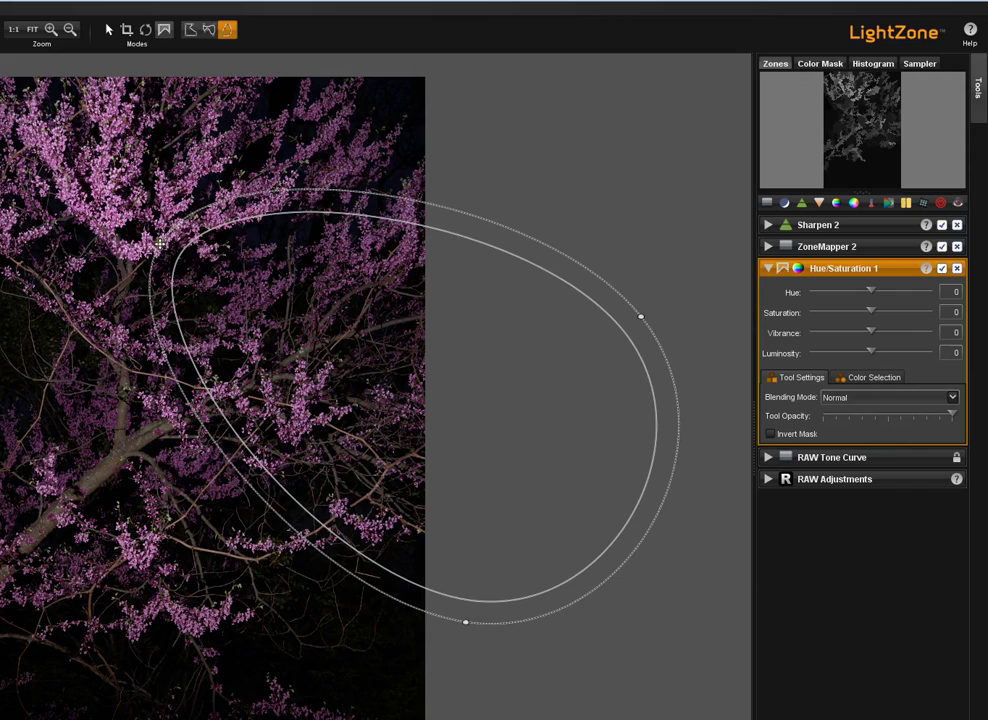
pyautogui.moveTo(159, 244); pyautogui.dragTo(121, 316)
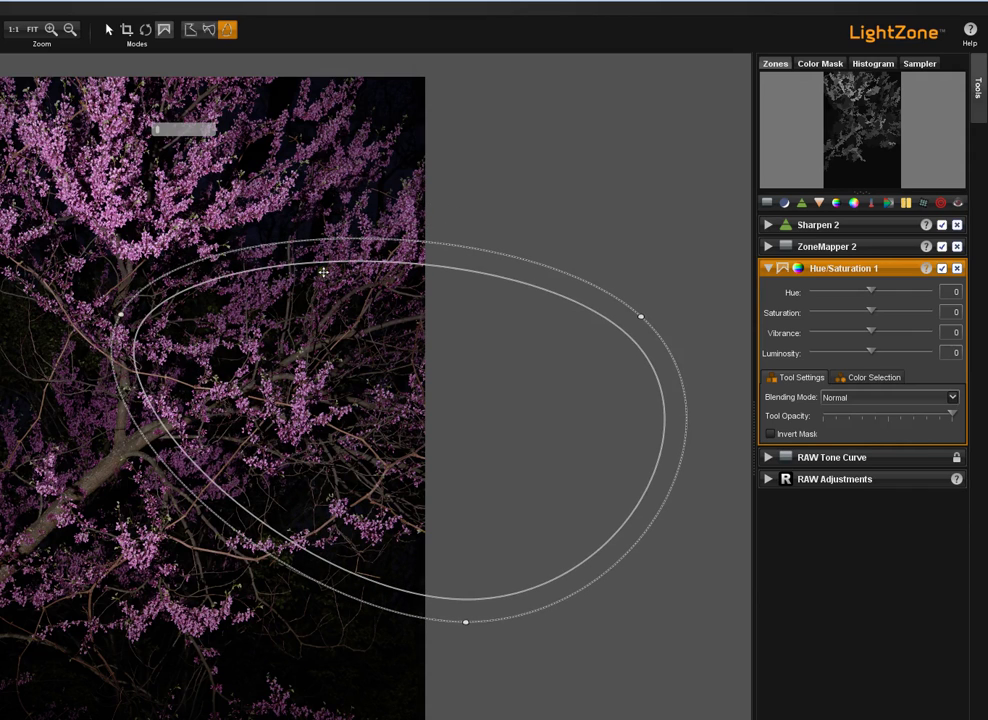
pyautogui.moveTo(322, 264); pyautogui.dragTo(408, 335)
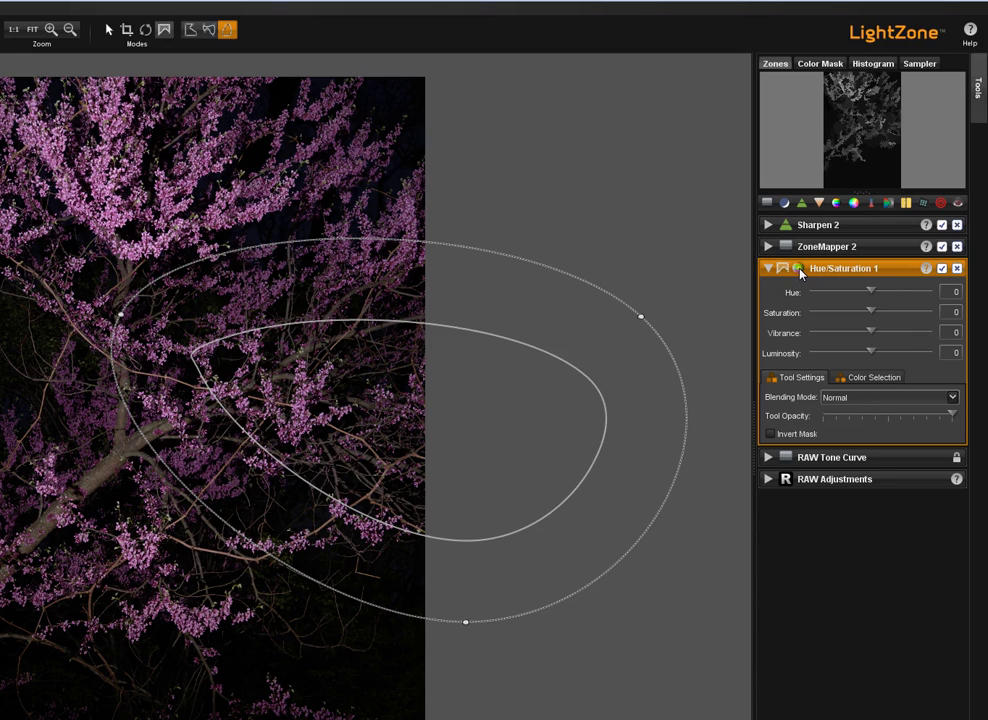
pyautogui.click(769, 271)
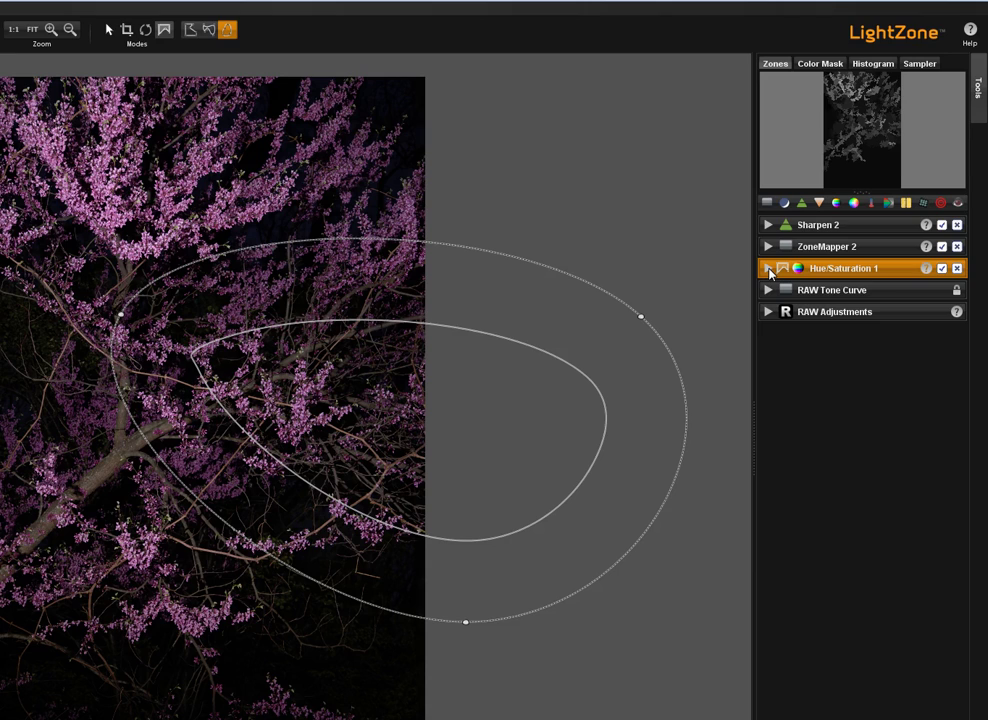
pyautogui.click(769, 271)
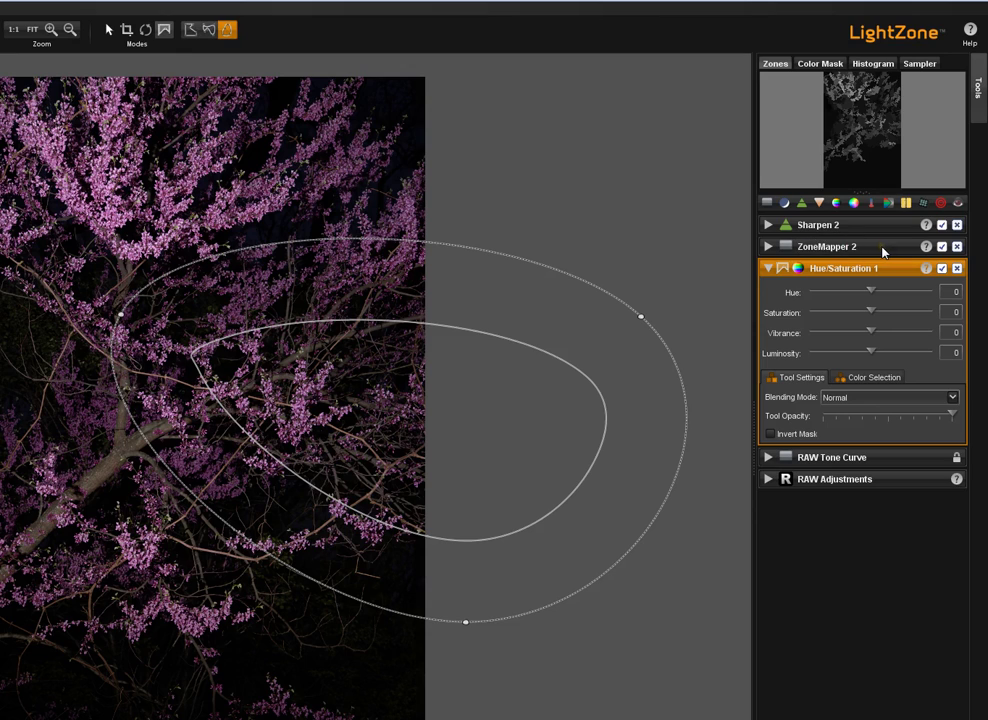
pyautogui.click(768, 268)
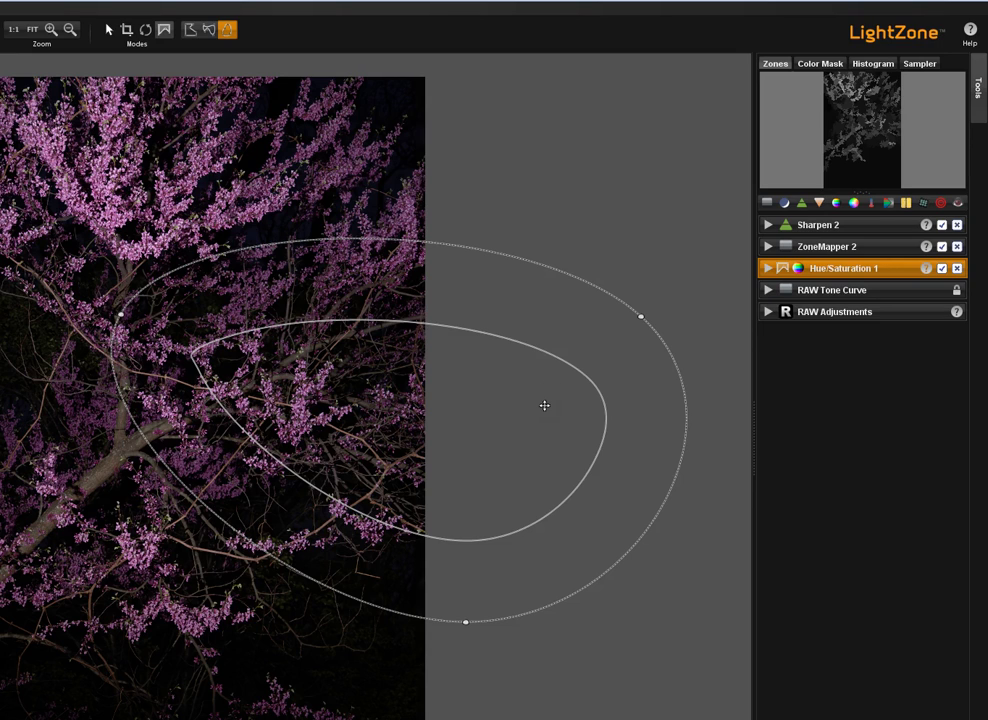
pyautogui.click(697, 292)
# Step: Delete the ZoneMapper 2 and Sharpen 2 tools, then reselect the Hue/Saturation region in Region mode
pyautogui.click(768, 269)
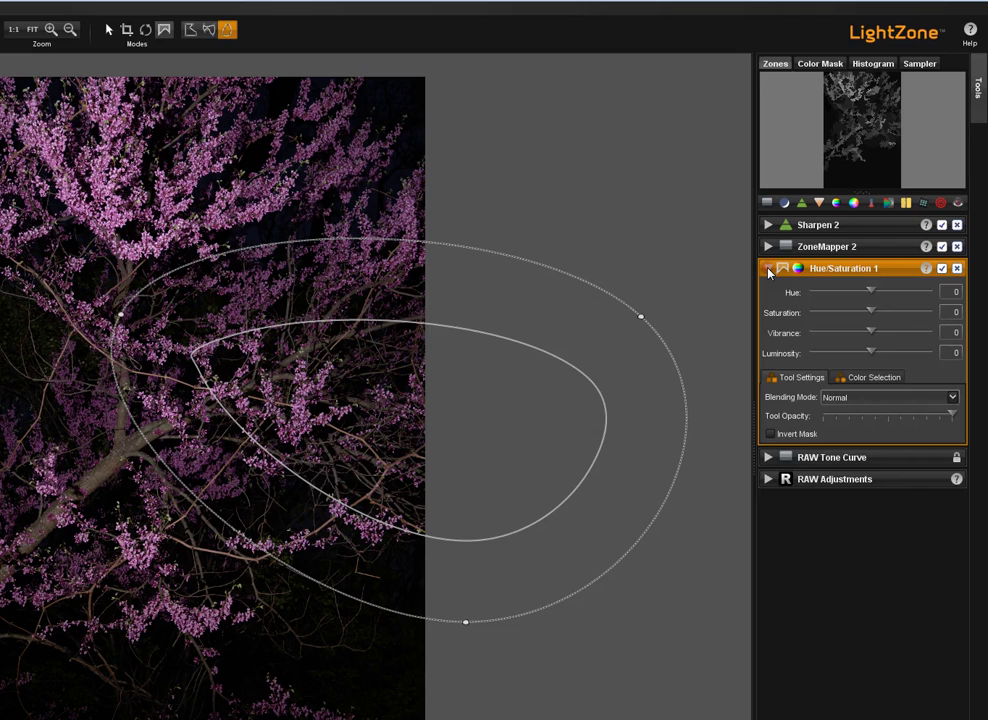
pyautogui.click(952, 243)
pyautogui.click(957, 246)
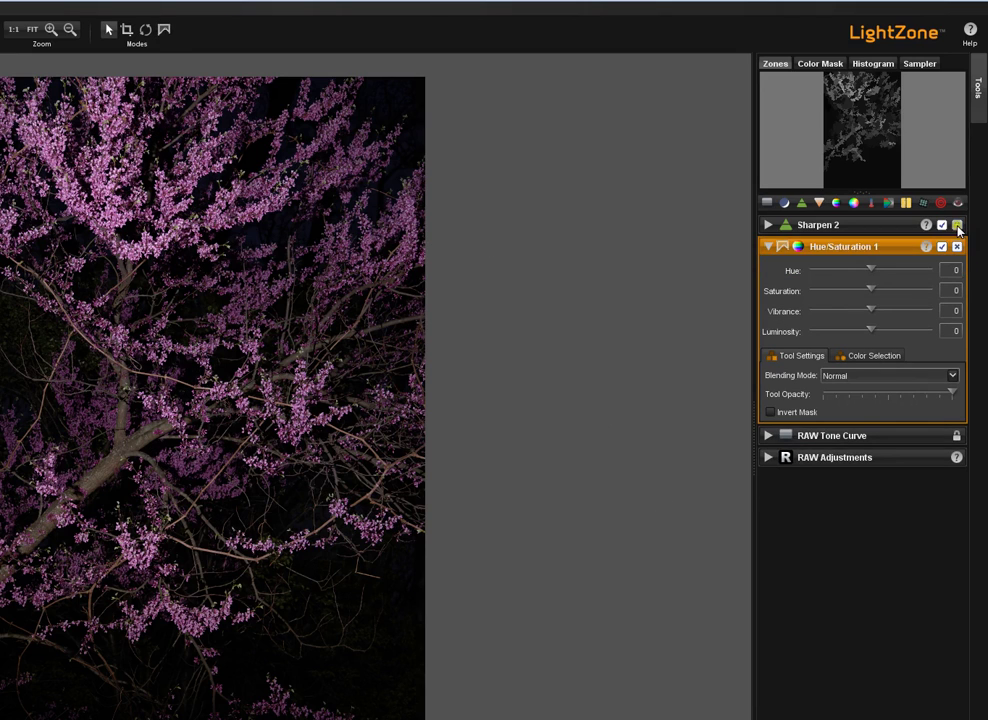
pyautogui.click(957, 225)
pyautogui.click(957, 225)
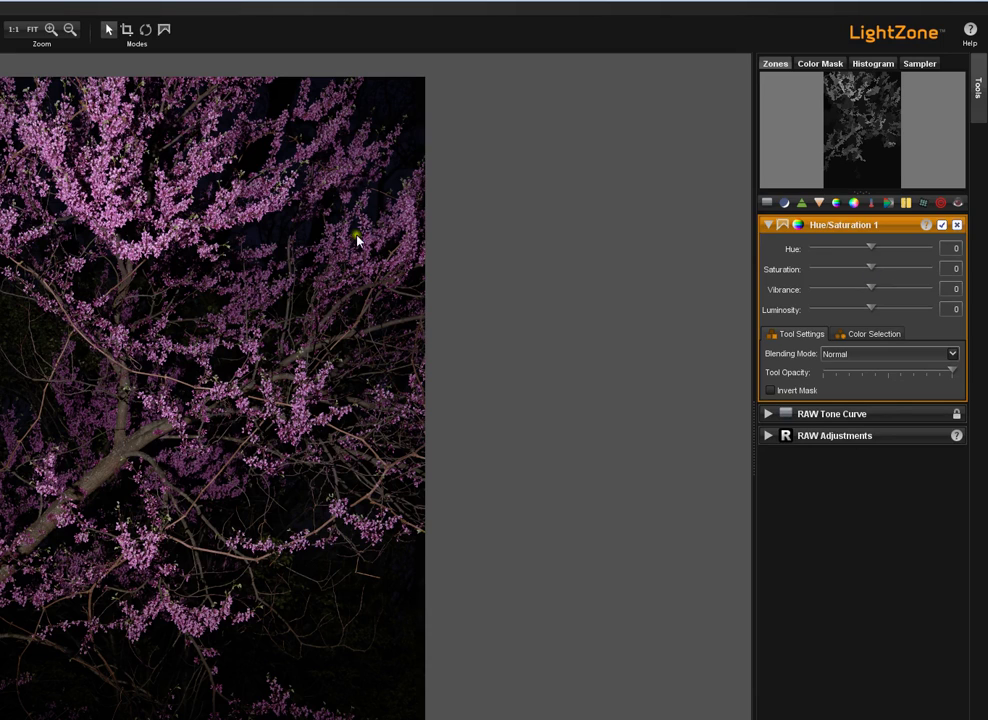
pyautogui.click(165, 31)
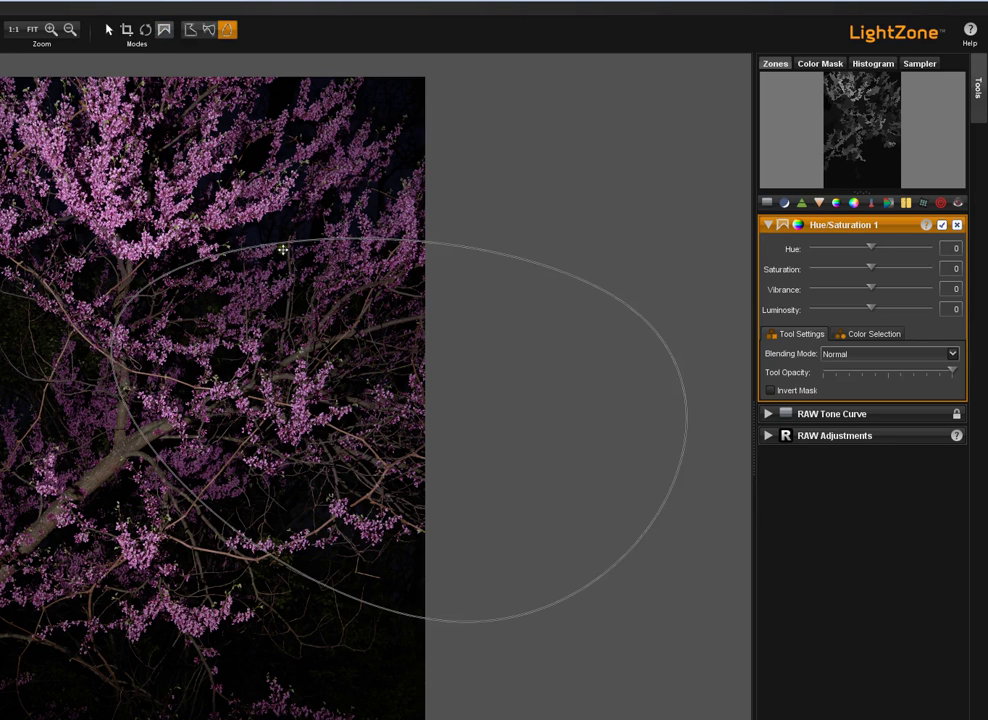
pyautogui.click(518, 415)
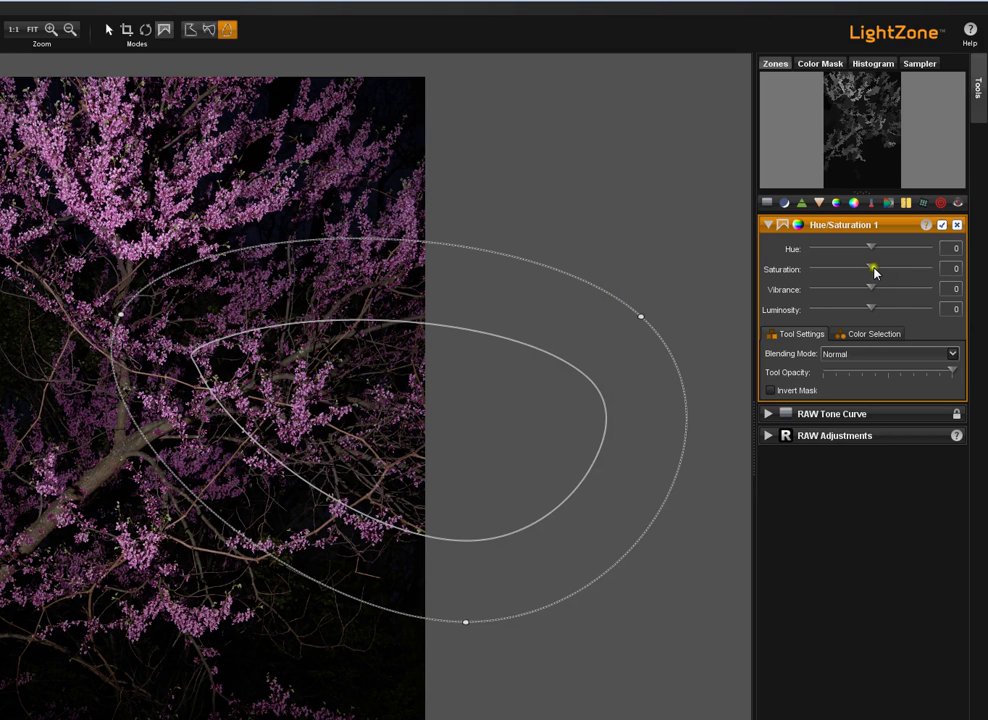
# Step: Raise Hue/Saturation 1 Saturation to 96 and nudge the region's top point slightly right
pyautogui.moveTo(872, 268); pyautogui.dragTo(932, 270)
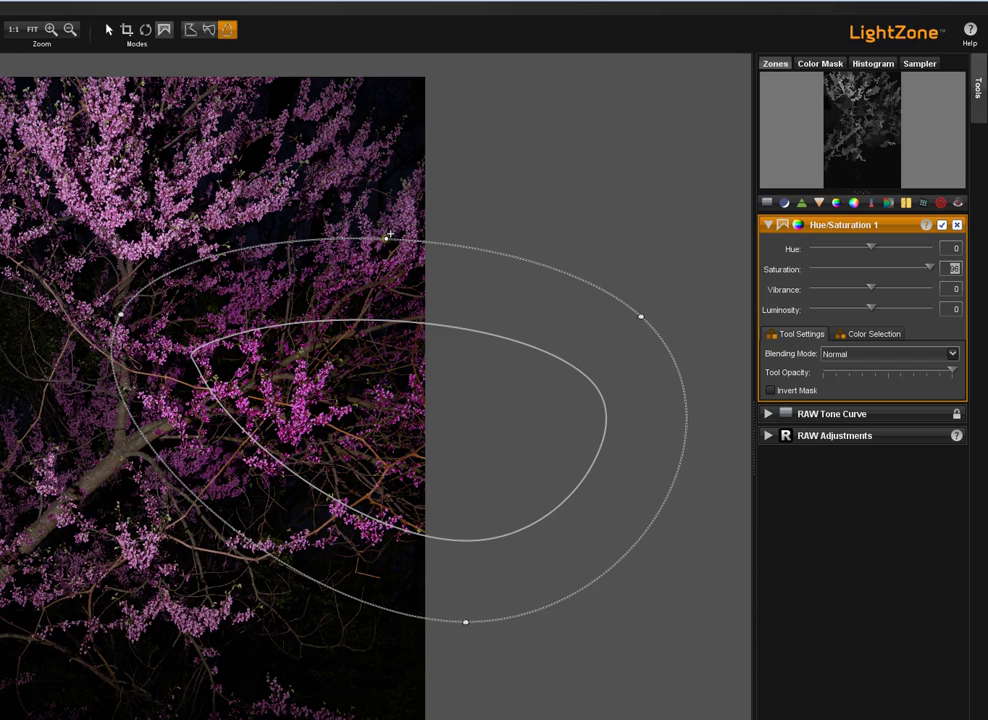
pyautogui.moveTo(389, 235)
pyautogui.mouseDown()
pyautogui.moveTo(406, 234)
pyautogui.moveTo(398, 240)
pyautogui.mouseUp()
# Step: Enable Invert Mask so the saturation boost applies outside the oval region
pyautogui.click(771, 390)
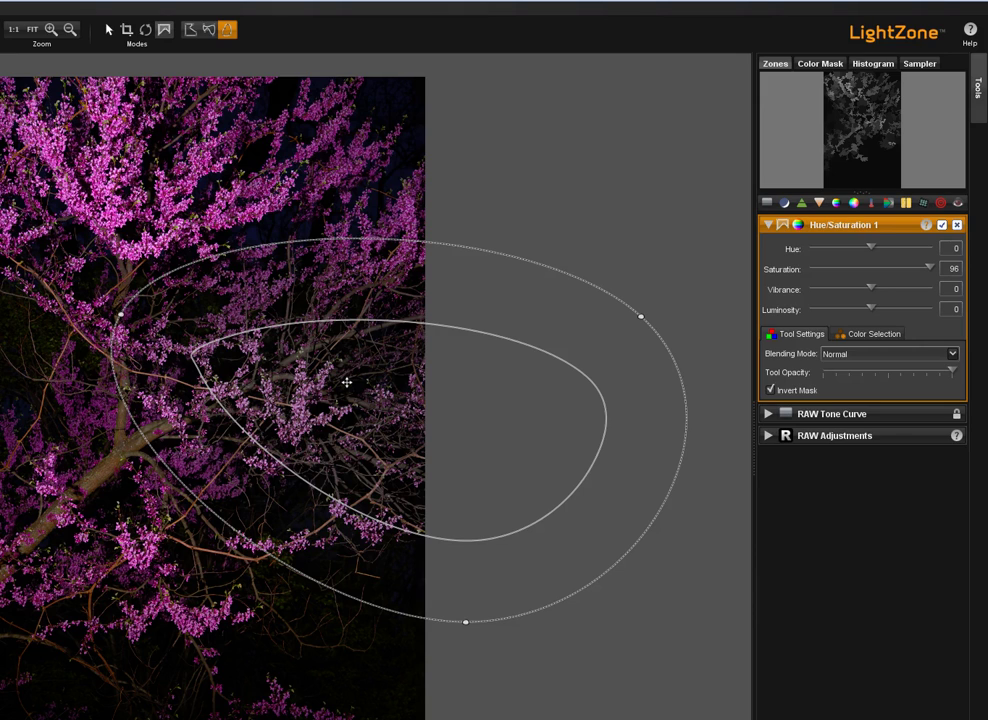
# Step: Delete the oval region using Delete Region from its right-click menu
pyautogui.rightClick(551, 451)
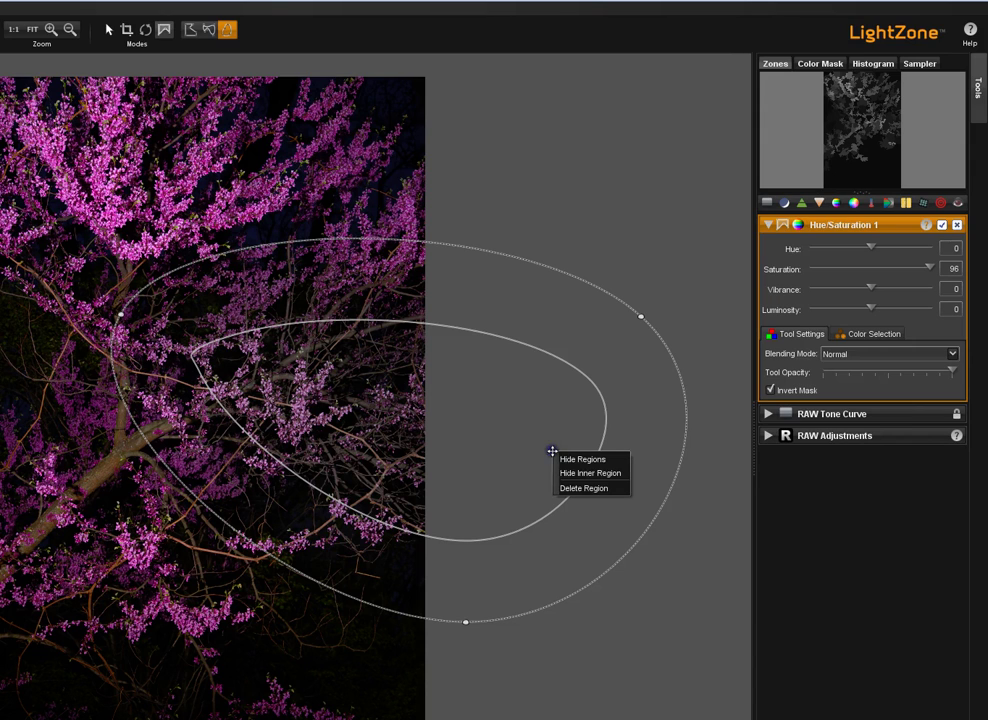
pyautogui.click(586, 490)
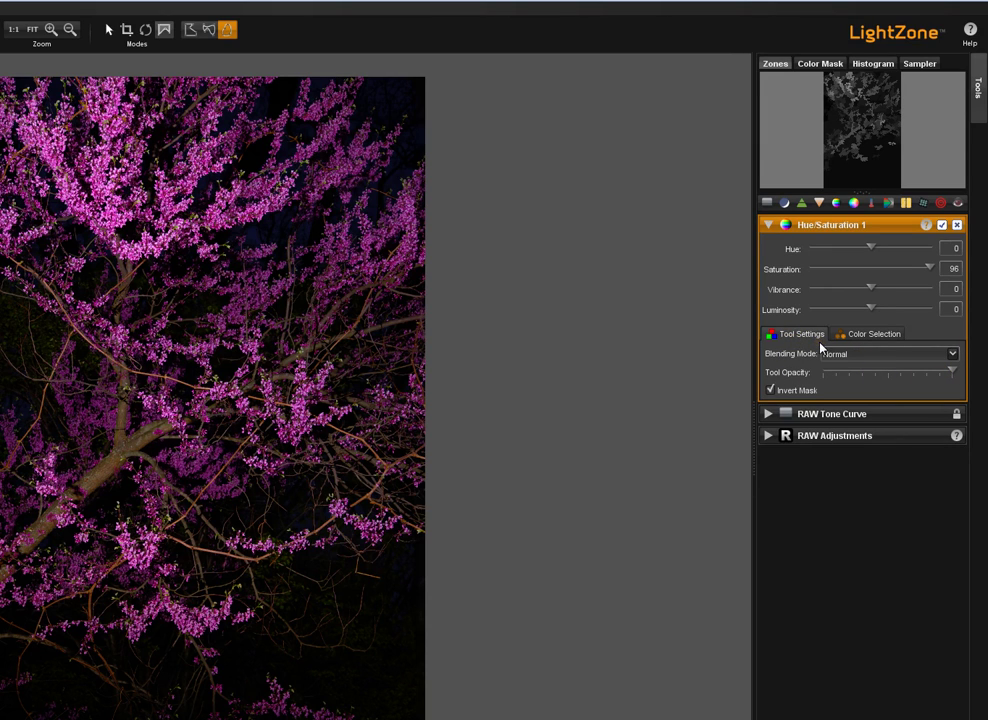
# Step: Set the Hue/Saturation tool's blending mode to Multiply
pyautogui.click(953, 354)
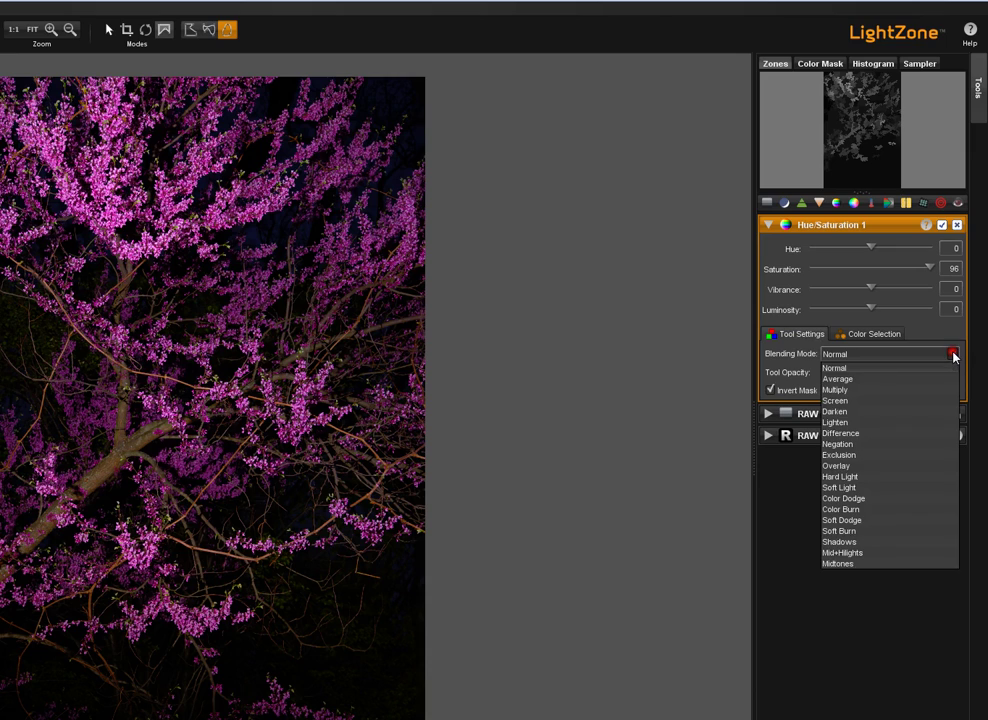
pyautogui.click(893, 391)
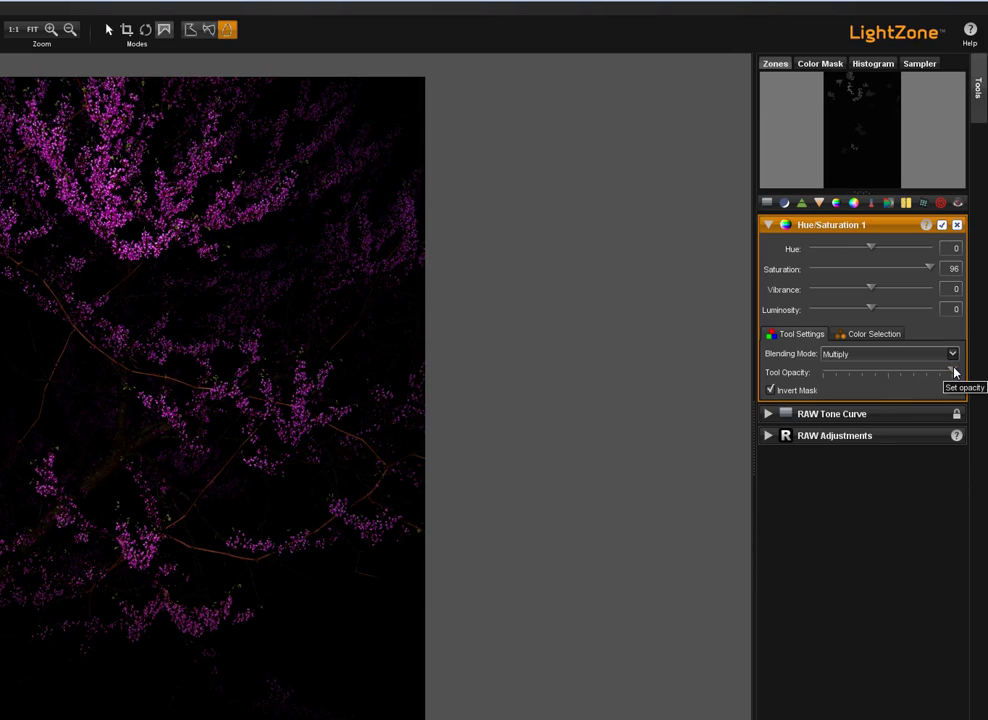
# Step: Lower the Hue/Saturation tool opacity to roughly half, then nudge it slightly higher
pyautogui.moveTo(954, 372); pyautogui.dragTo(874, 376)
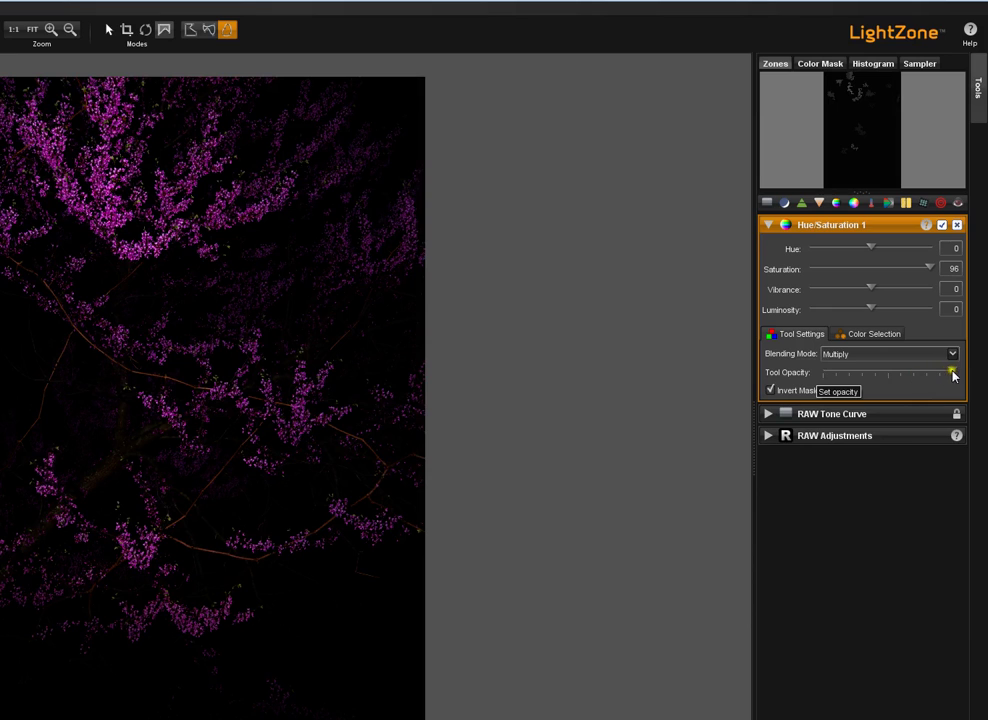
pyautogui.click(953, 372)
pyautogui.moveTo(954, 374); pyautogui.dragTo(891, 376)
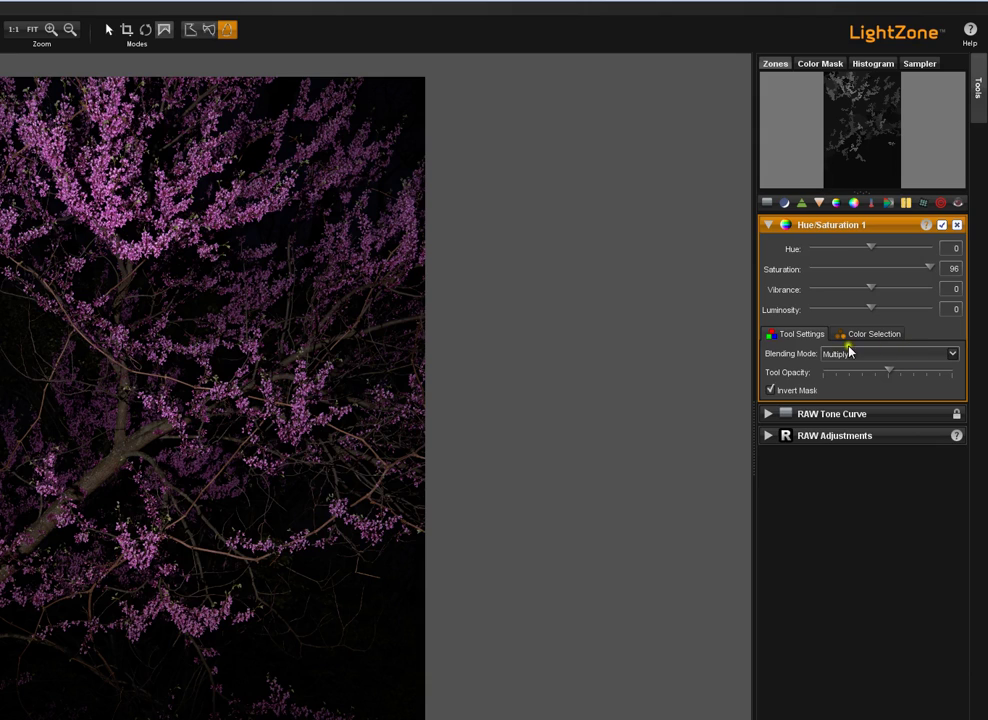
pyautogui.moveTo(887, 371)
pyautogui.mouseDown()
pyautogui.moveTo(938, 372)
pyautogui.moveTo(887, 376)
pyautogui.mouseUp()
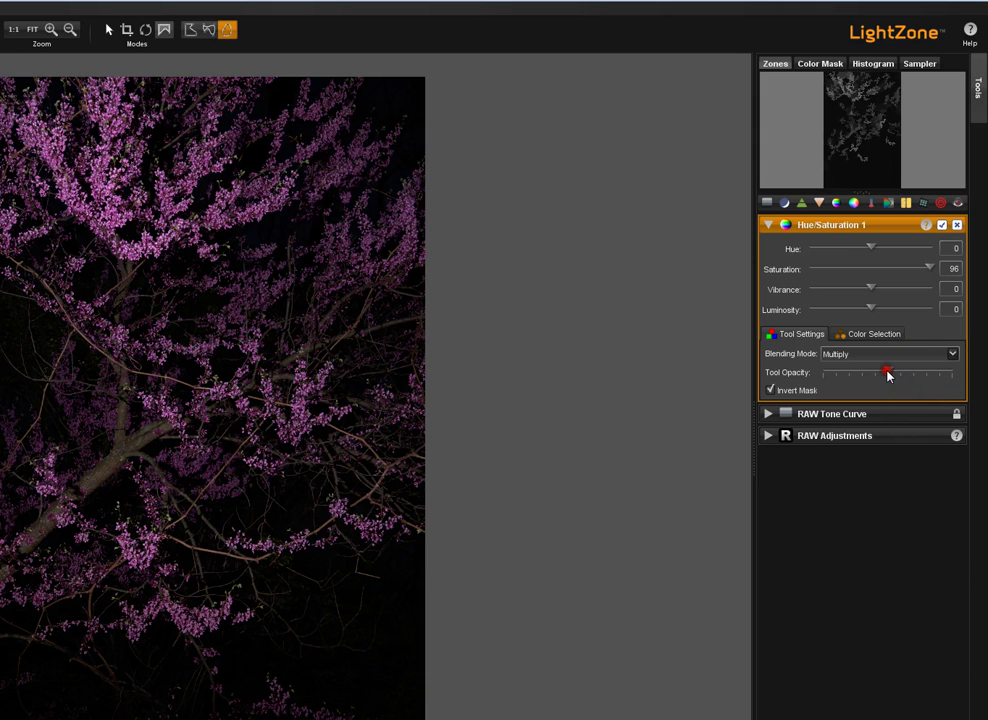